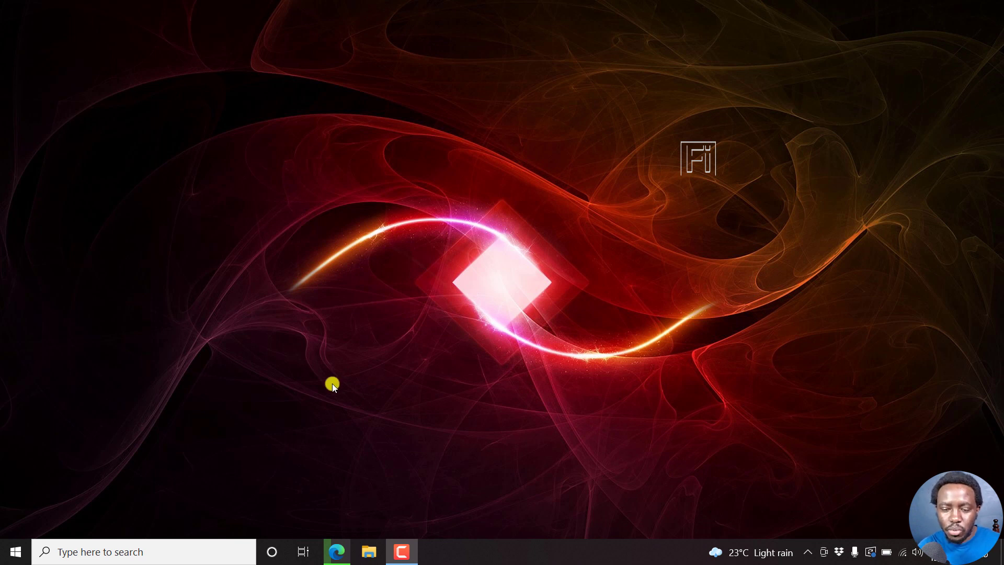
# Launch Subtitle Edit from the recent items in Windows search.
pyautogui.click(139, 554)
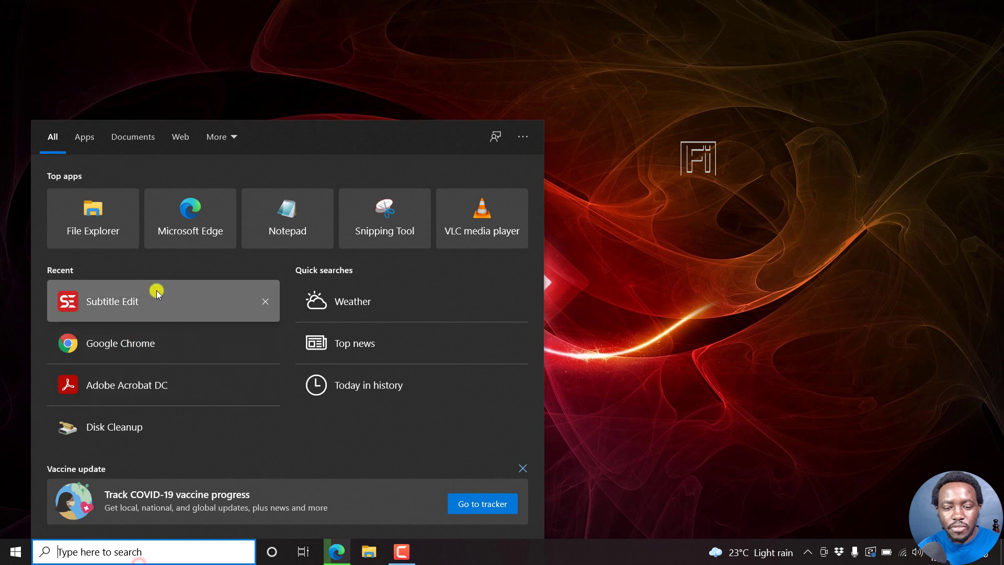
pyautogui.click(156, 290)
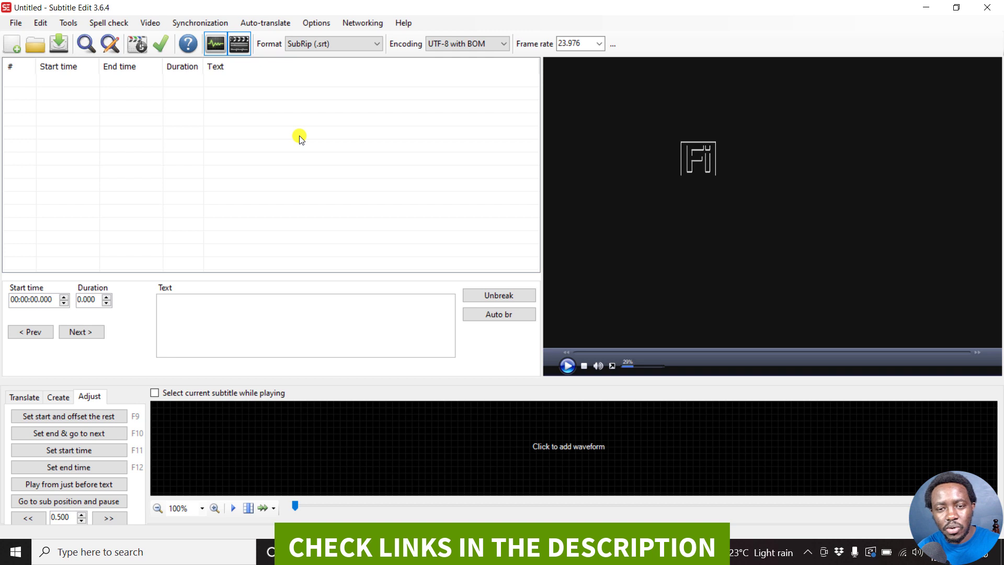
# Load the video '[UPDATE] Easily Download YouTube Subtitles as Transcripts.mp4' via the Video menu.
pyautogui.click(149, 24)
pyautogui.click(173, 38)
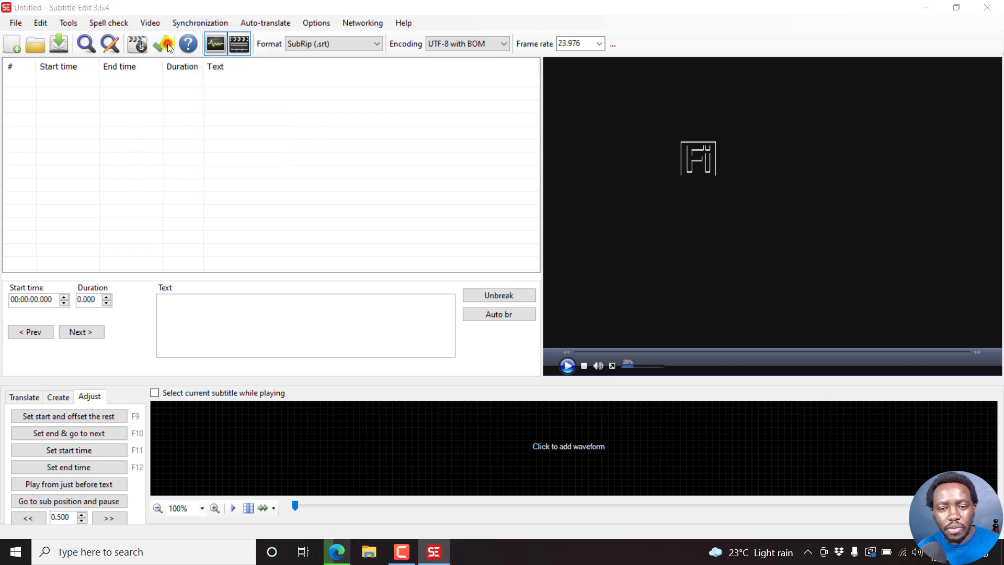
pyautogui.click(296, 165)
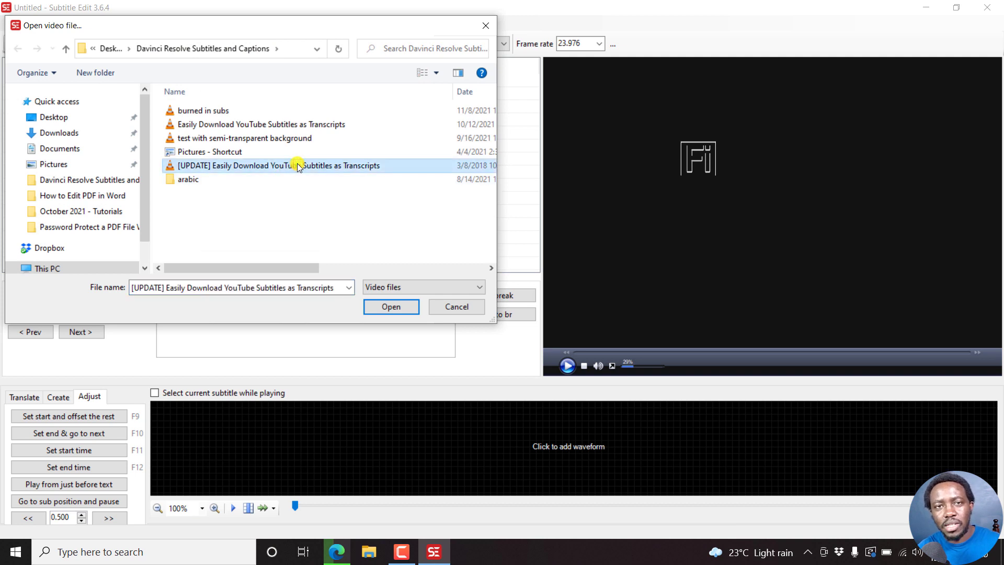
pyautogui.click(391, 306)
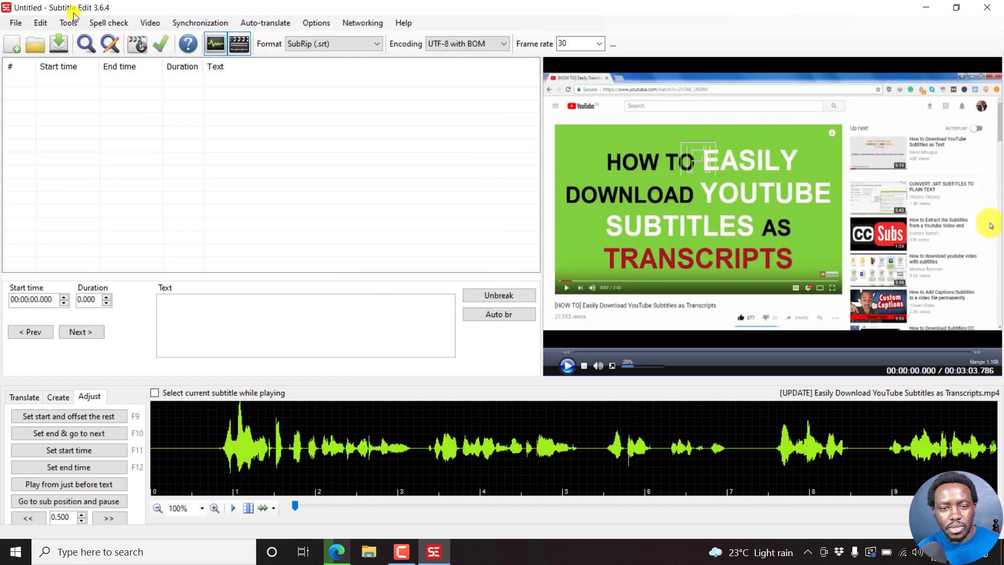
pyautogui.click(7, 23)
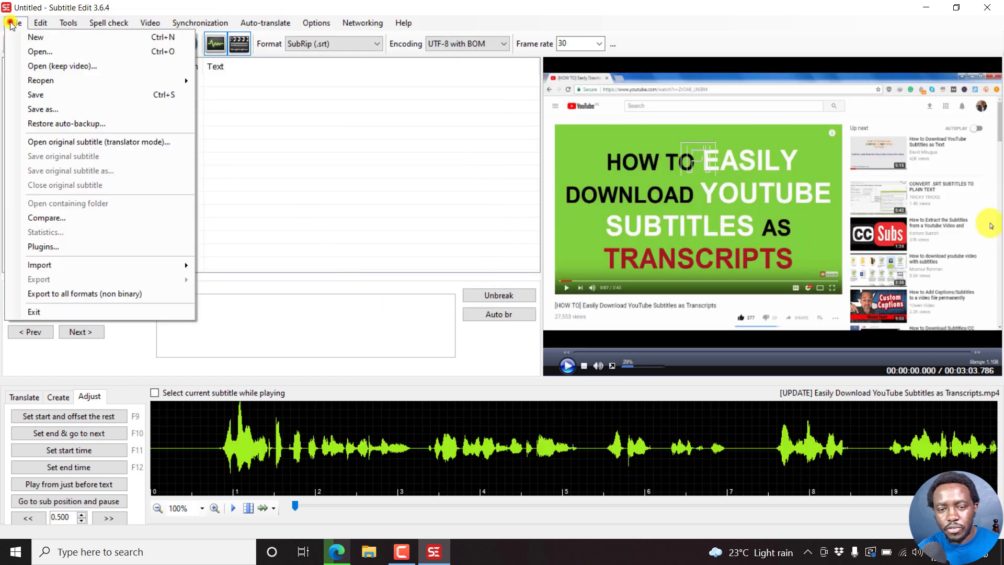
# Open 'Easily Download YouTube Subtitles as Transcripts.srt' with File > Open (keep video).
pyautogui.click(41, 67)
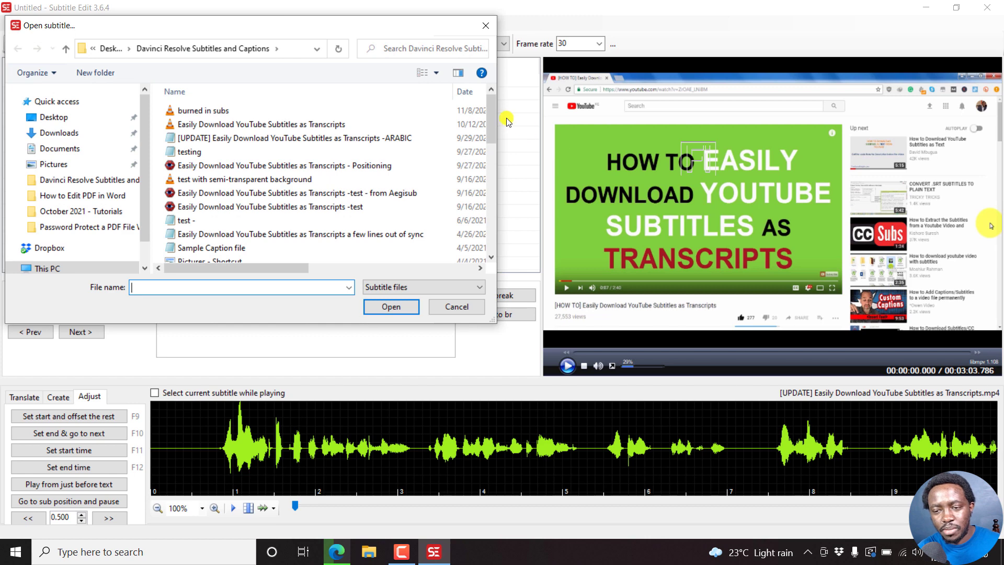
pyautogui.moveTo(489, 120); pyautogui.dragTo(485, 220)
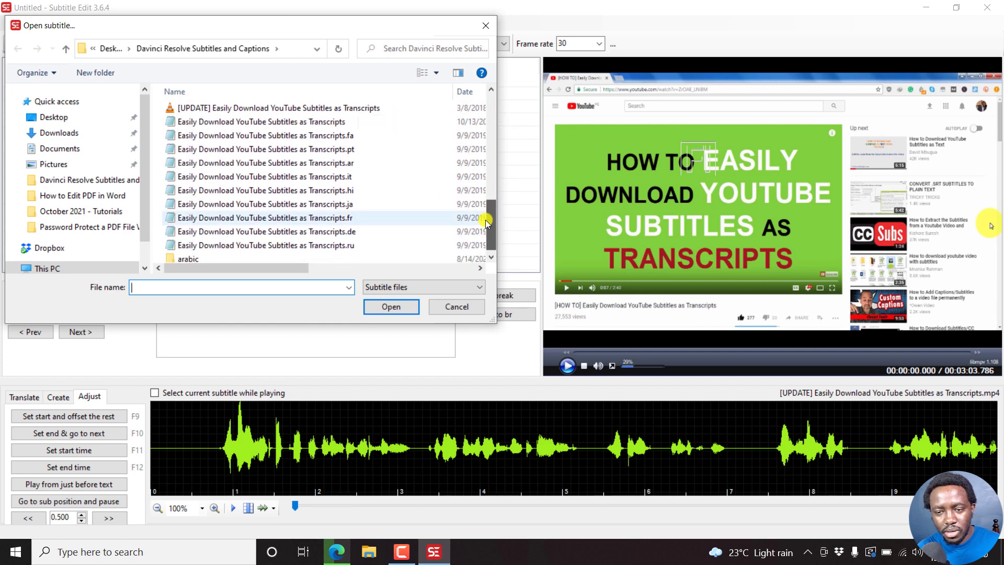
pyautogui.click(320, 121)
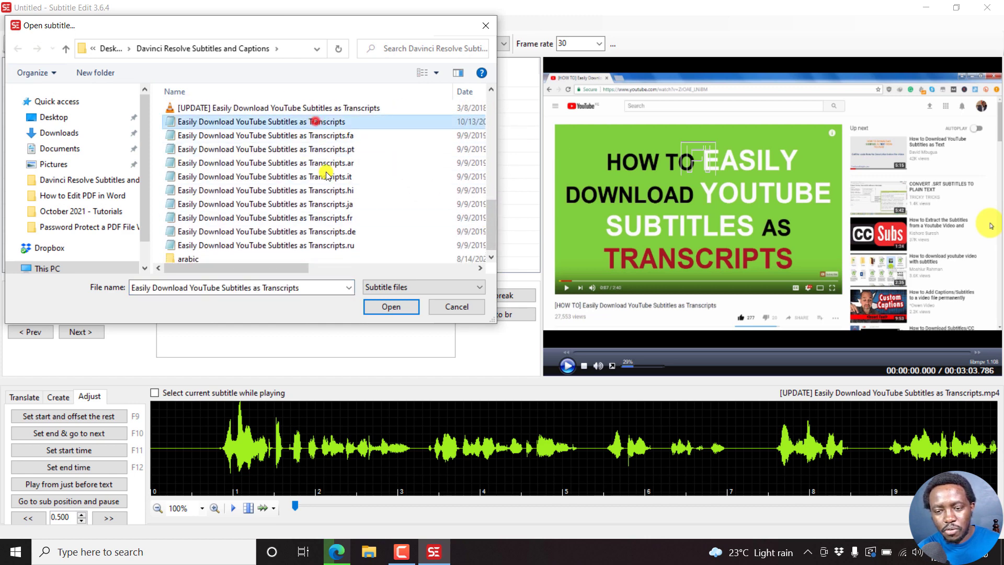
pyautogui.click(382, 307)
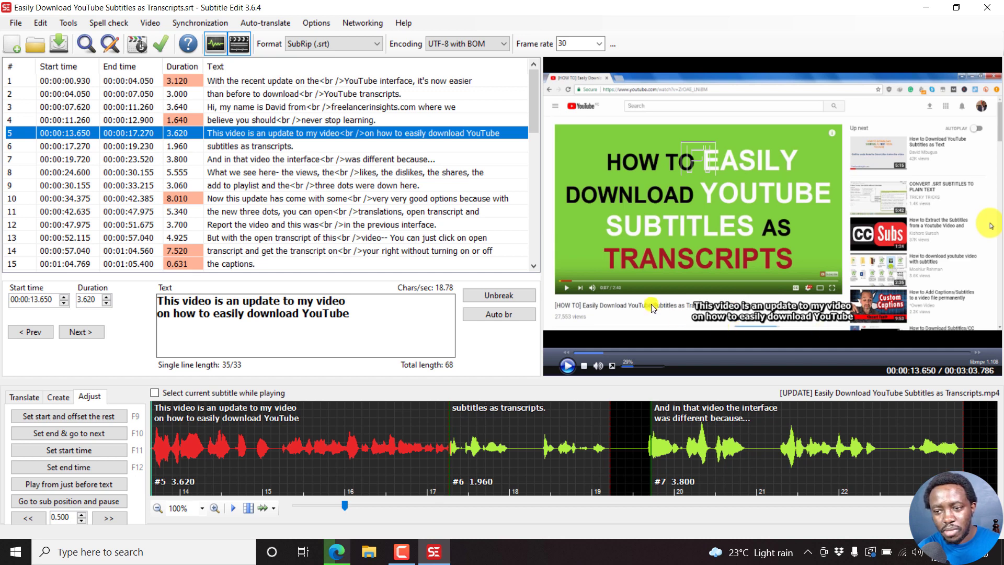
pyautogui.click(316, 25)
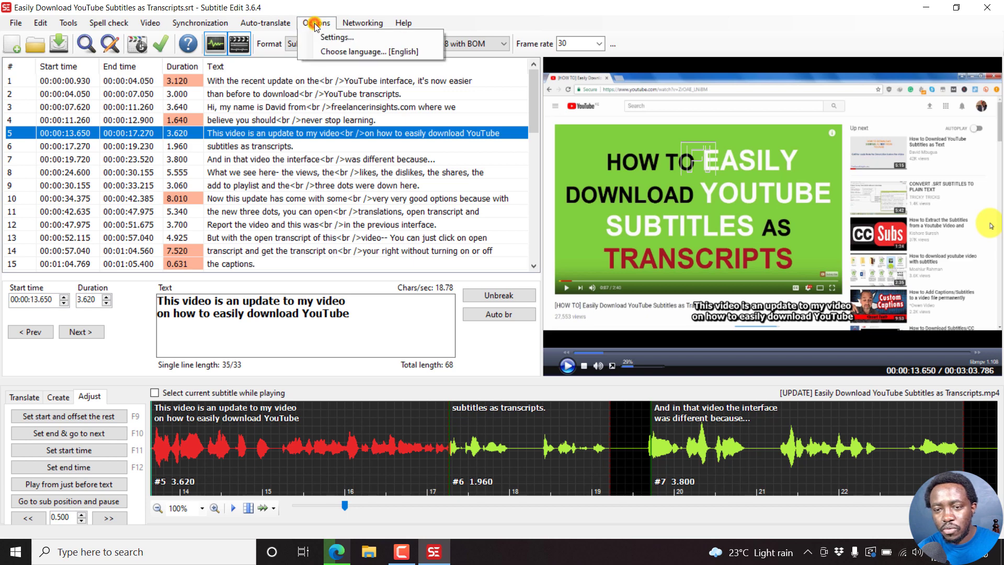
pyautogui.click(338, 39)
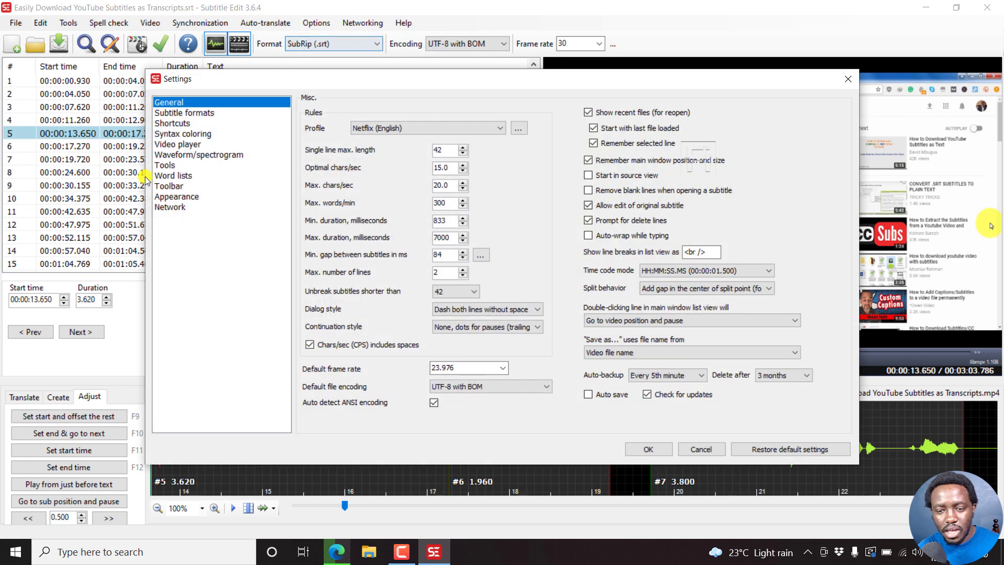
pyautogui.click(165, 145)
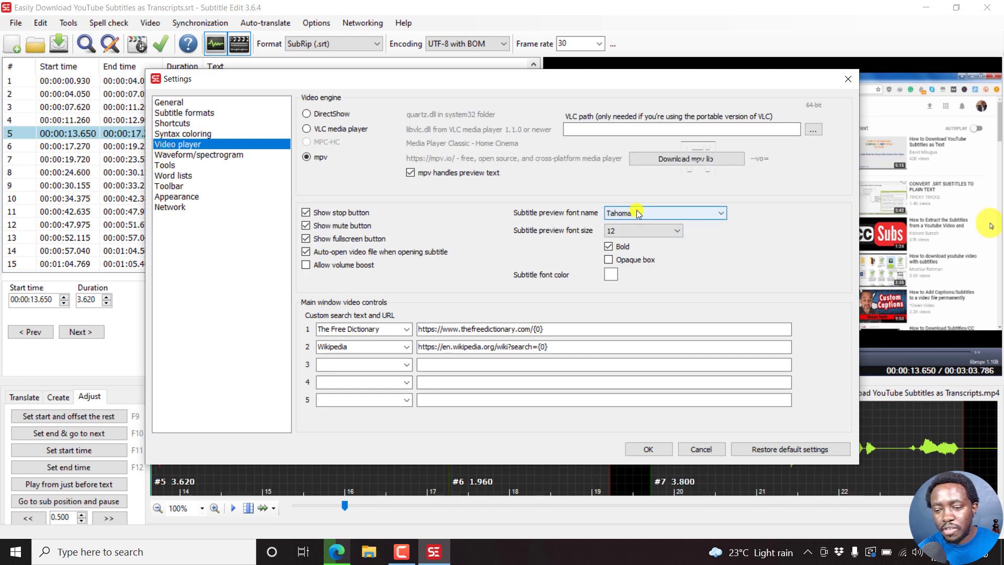
pyautogui.moveTo(647, 77); pyautogui.dragTo(541, 98)
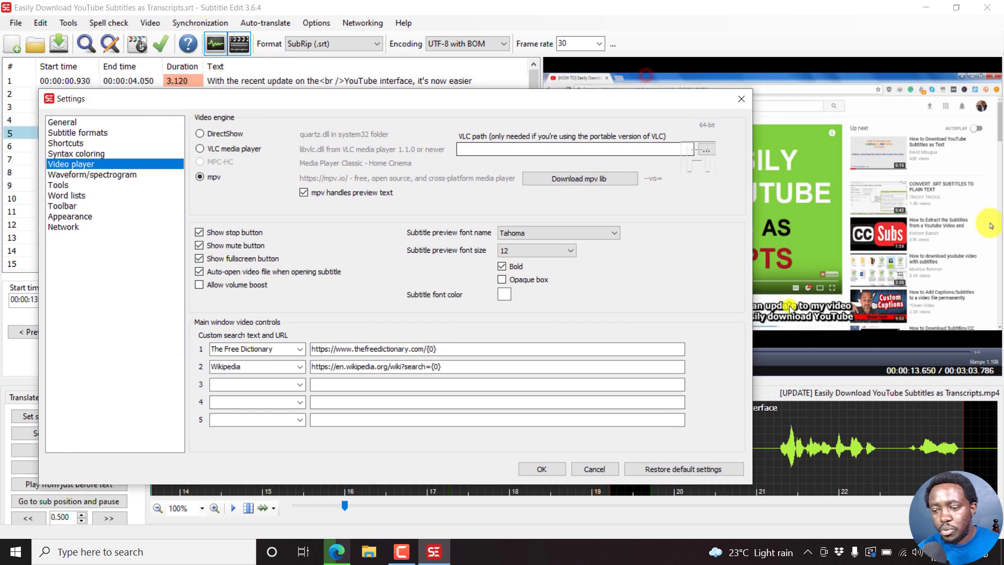
pyautogui.click(740, 98)
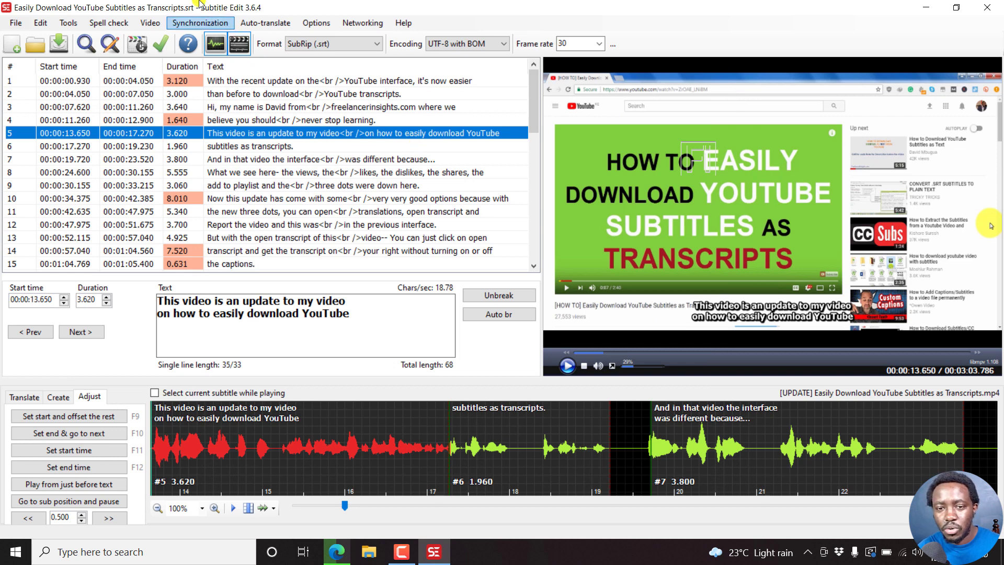
# Open the Generate video with burned-in subtitles dialog from the Video menu.
pyautogui.click(149, 21)
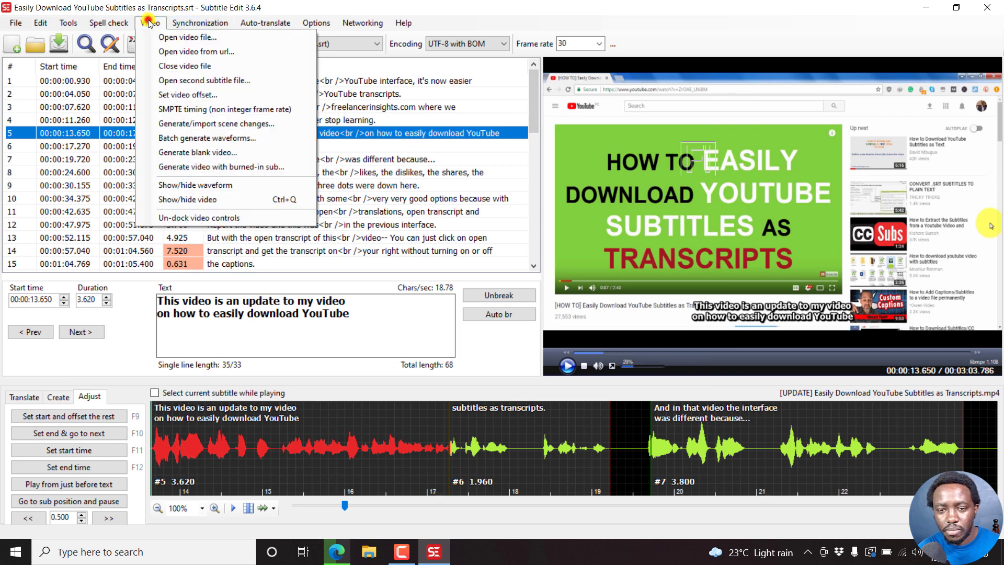
pyautogui.click(190, 167)
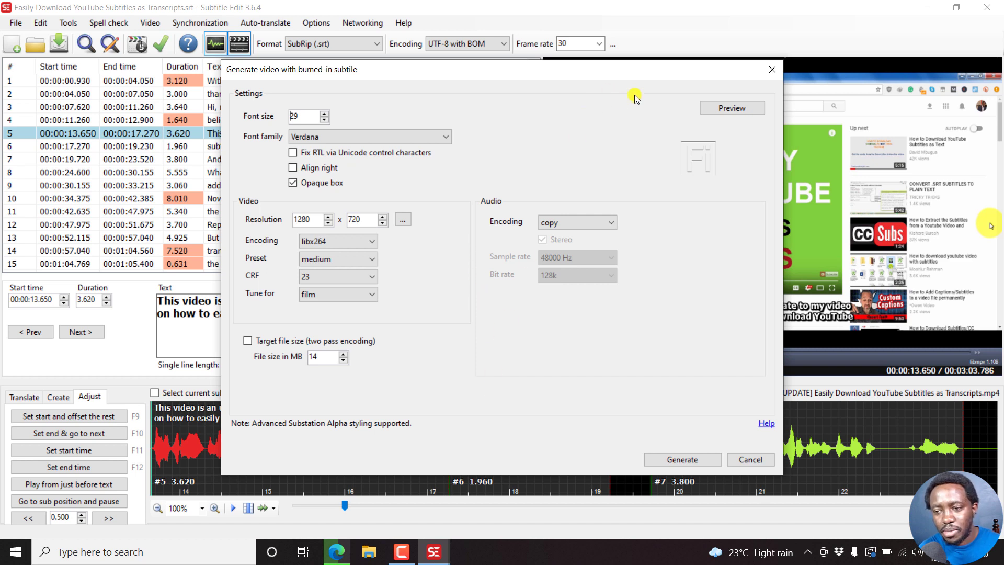
# Switch the subtitle font family from Verdana to Arial, previewing the look before and after.
pyautogui.click(726, 108)
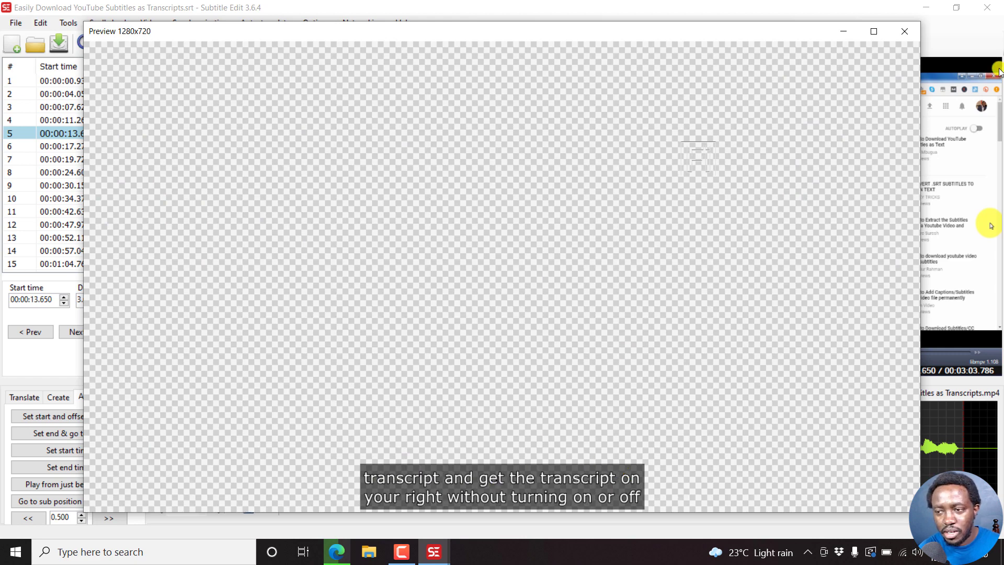
pyautogui.click(904, 31)
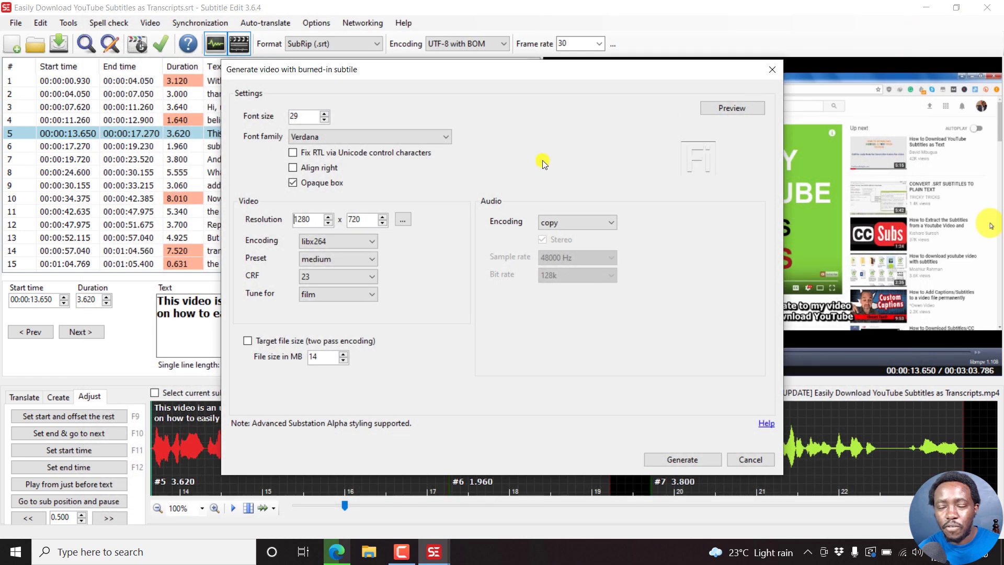
pyautogui.click(443, 140)
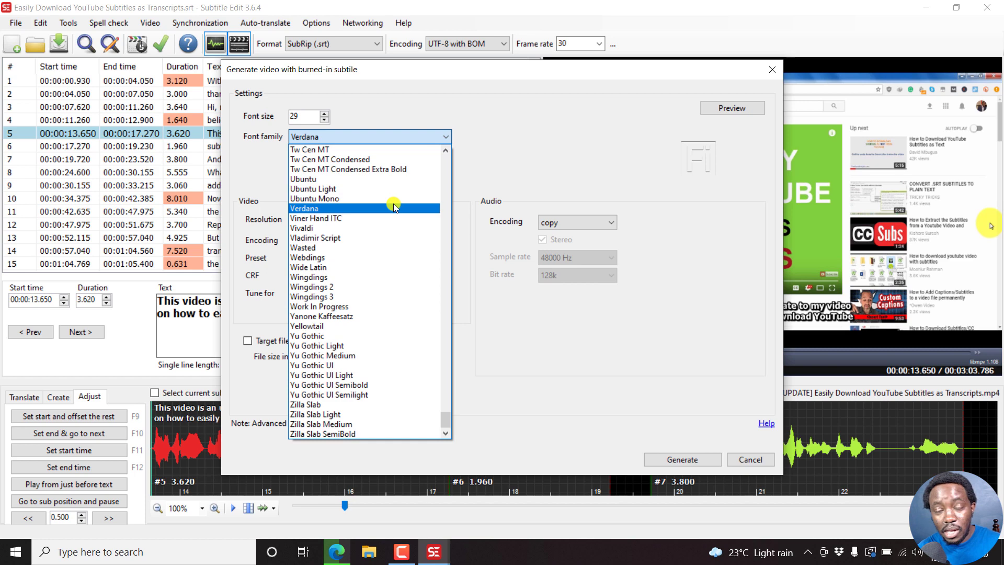
pyautogui.press('Home')
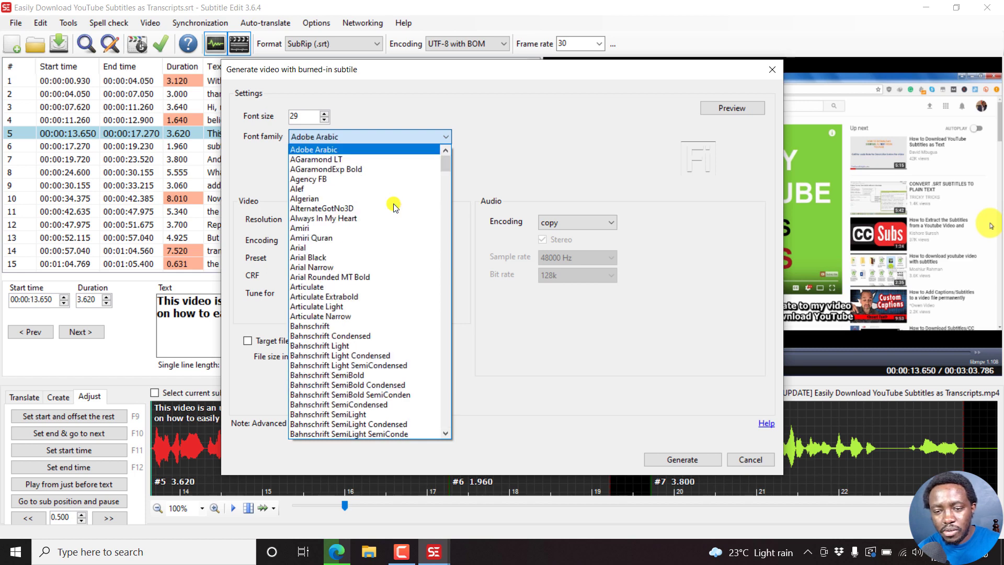
pyautogui.click(322, 246)
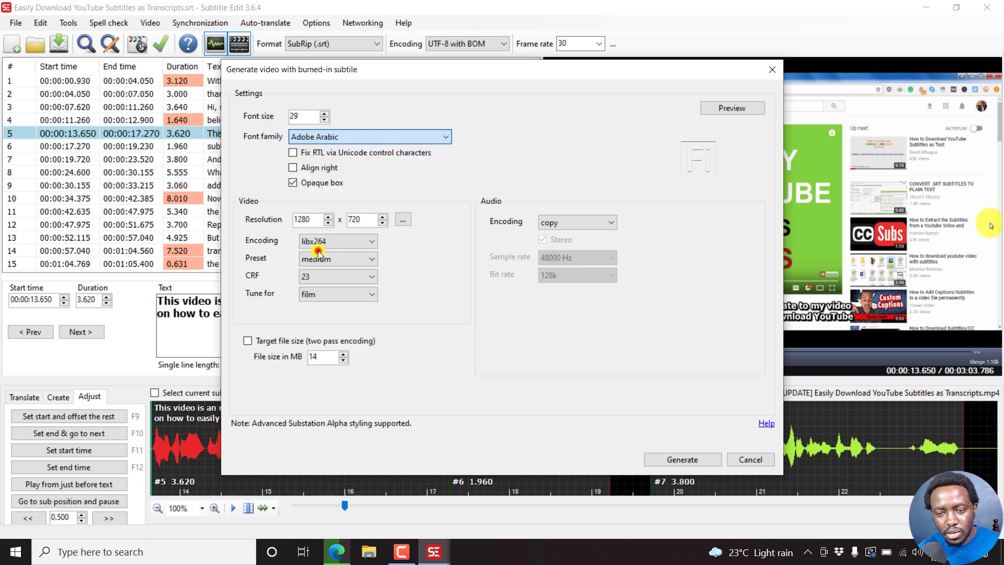
pyautogui.click(723, 108)
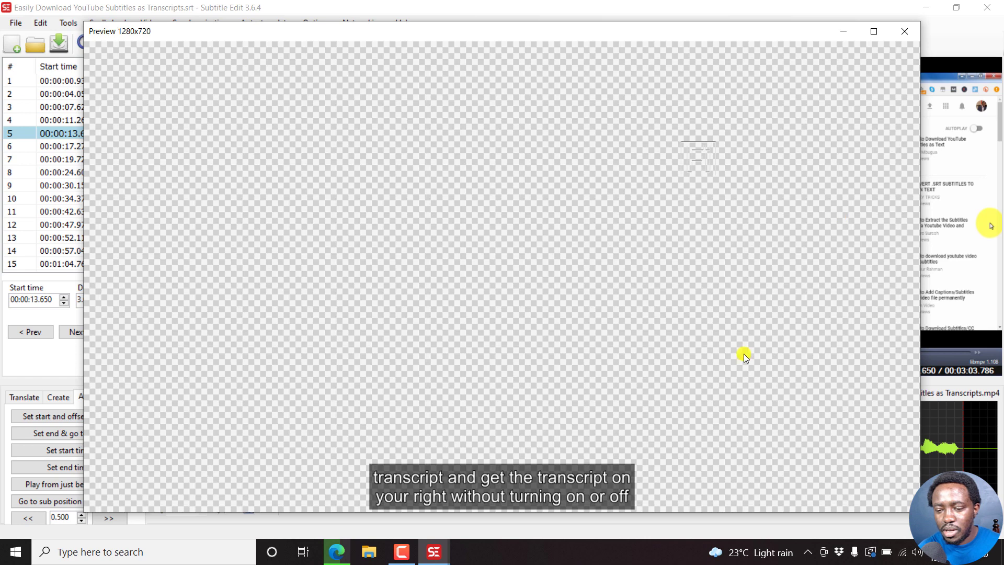
pyautogui.click(906, 33)
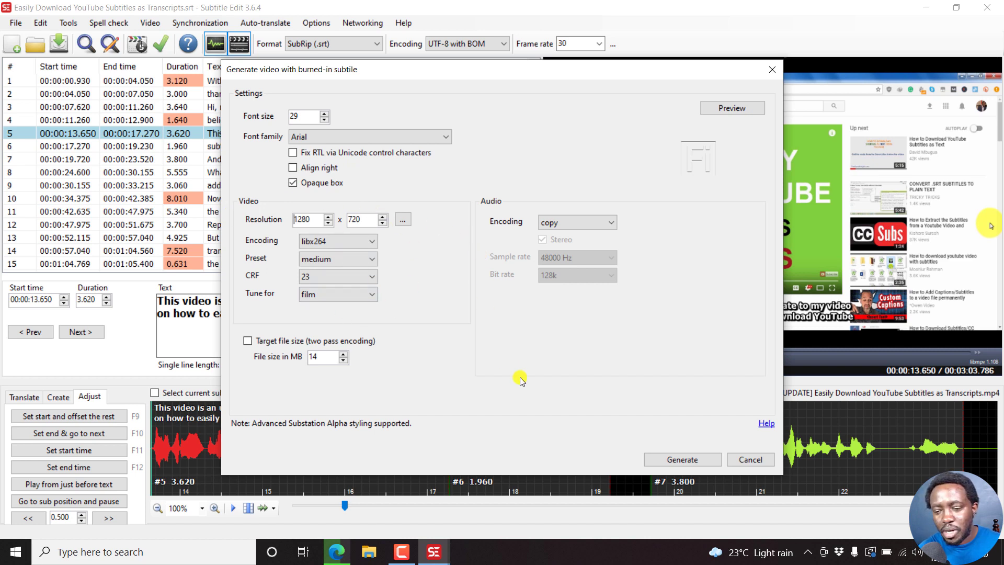
# Generate '[UPDATE] Easily Download YouTube Subtitles as Transcripts_burn-in_1280x720_x264.mp4' as MP4 under the default name.
pyautogui.click(683, 460)
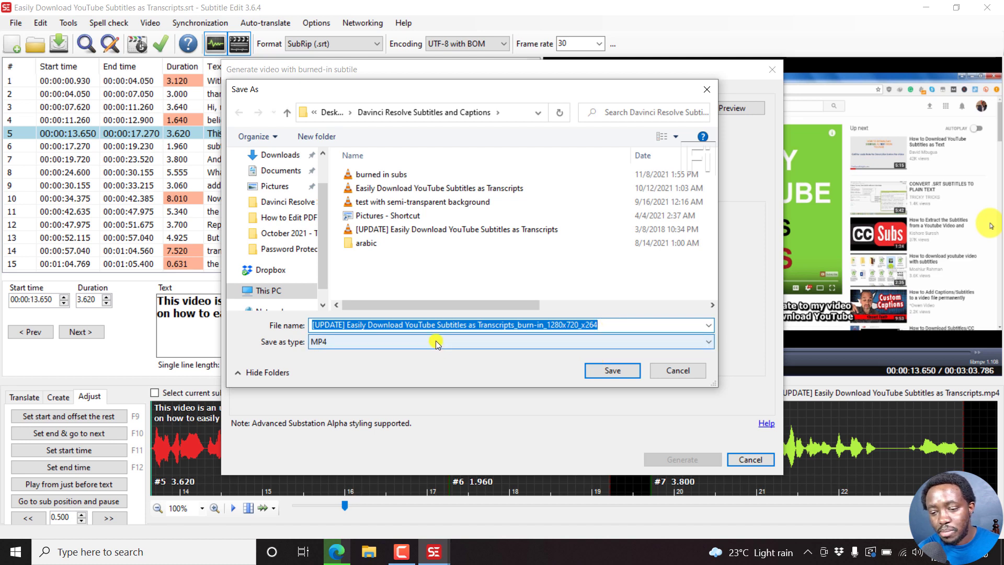
pyautogui.click(600, 372)
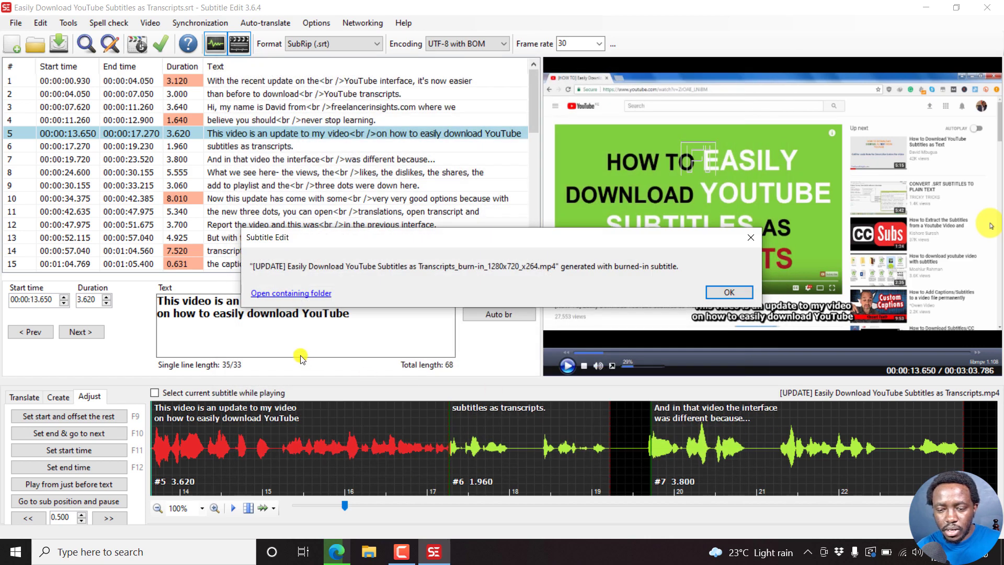
# Show the new burned-in video in the Davinci Resolve Subtitles and Captions folder.
pyautogui.click(296, 293)
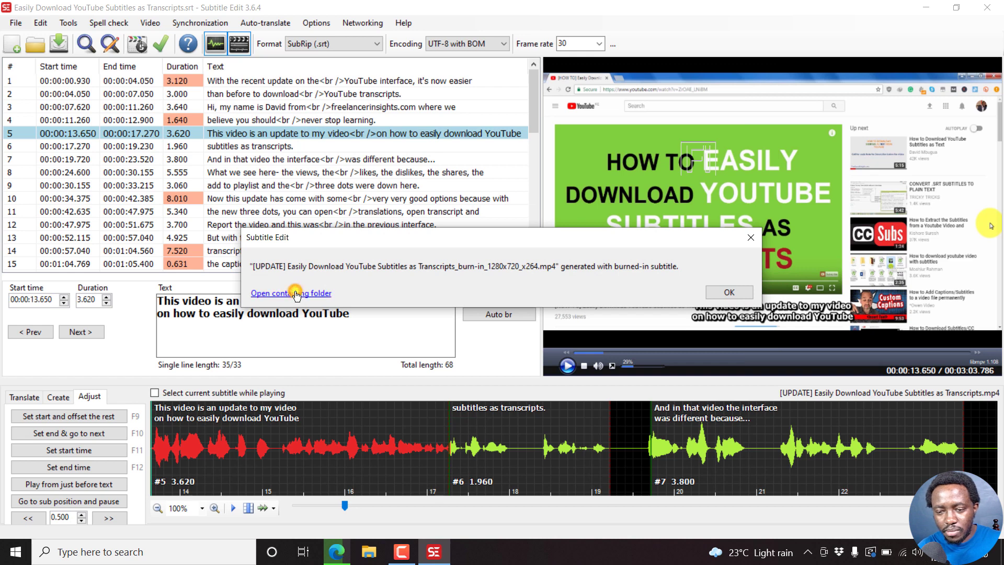
pyautogui.click(369, 553)
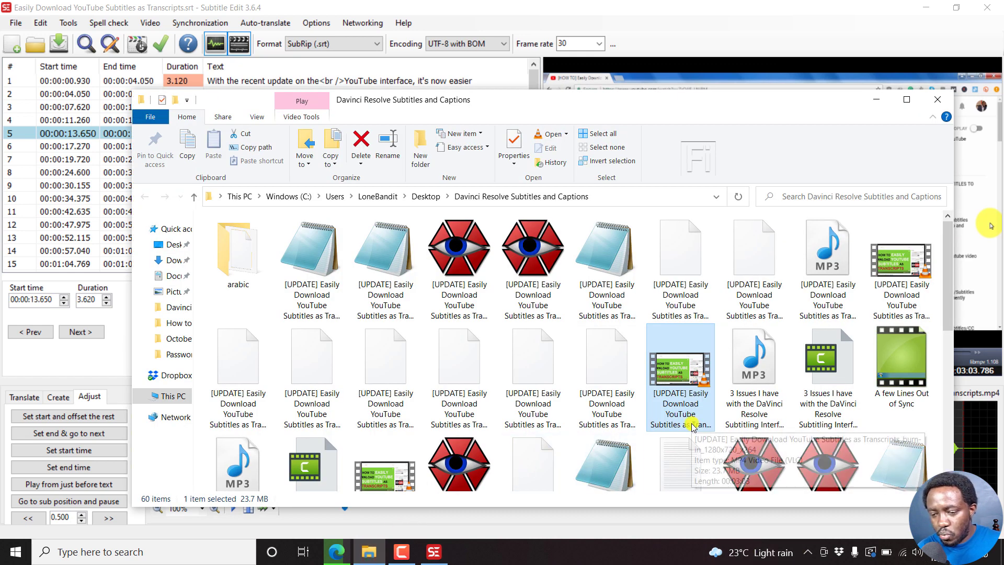
# Play the burn-in_1280x720_x264.mp4 video in VLC to check the burned-in subtitles.
pyautogui.doubleClick(679, 372)
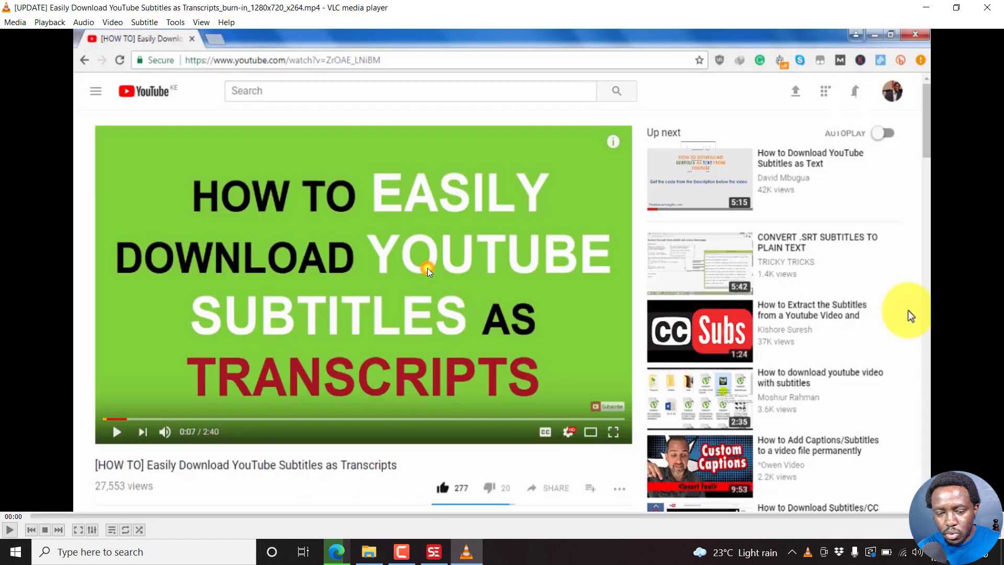
pyautogui.press('space')
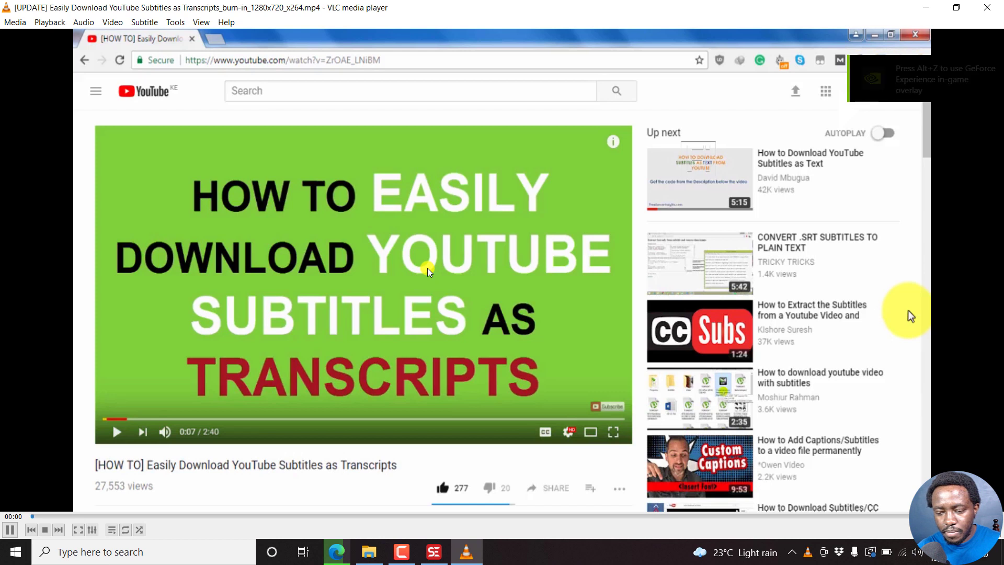